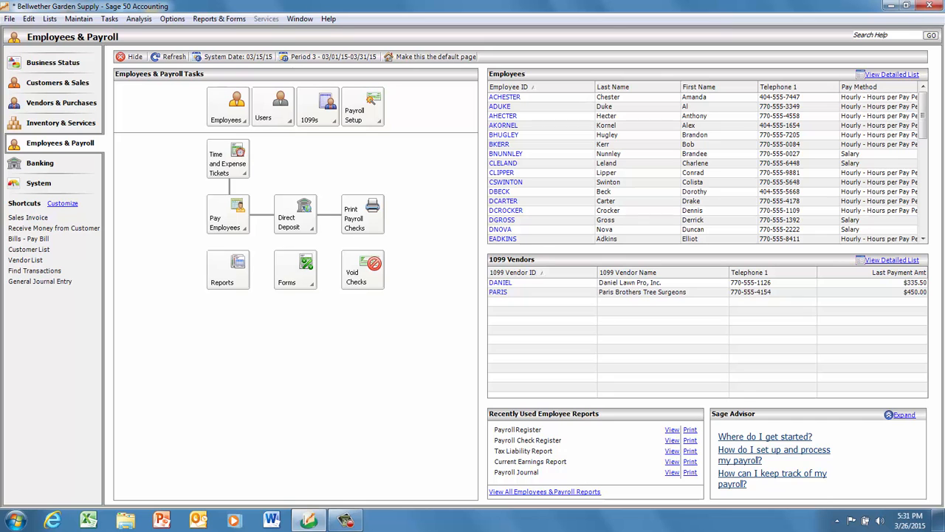
Open the employee defaults and review the general settings and the employee payroll fields.
left_click(228, 107)
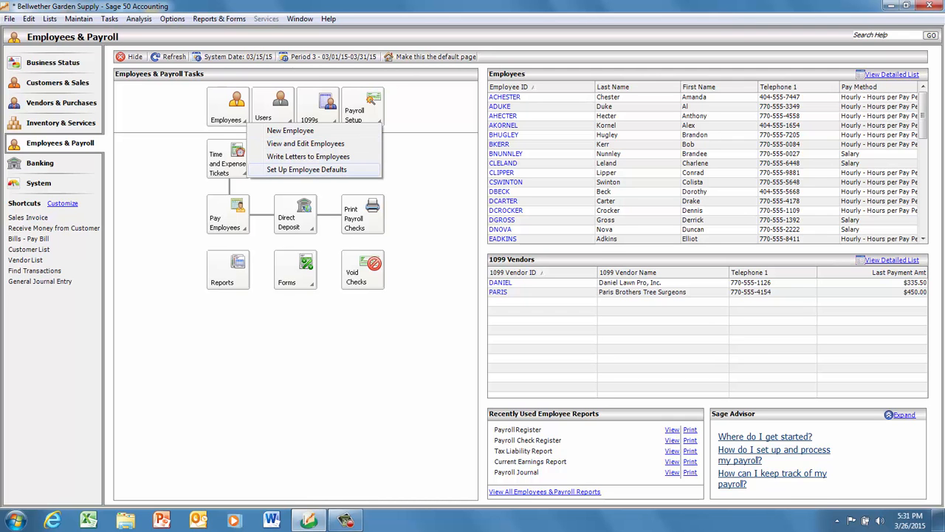
key("Return")
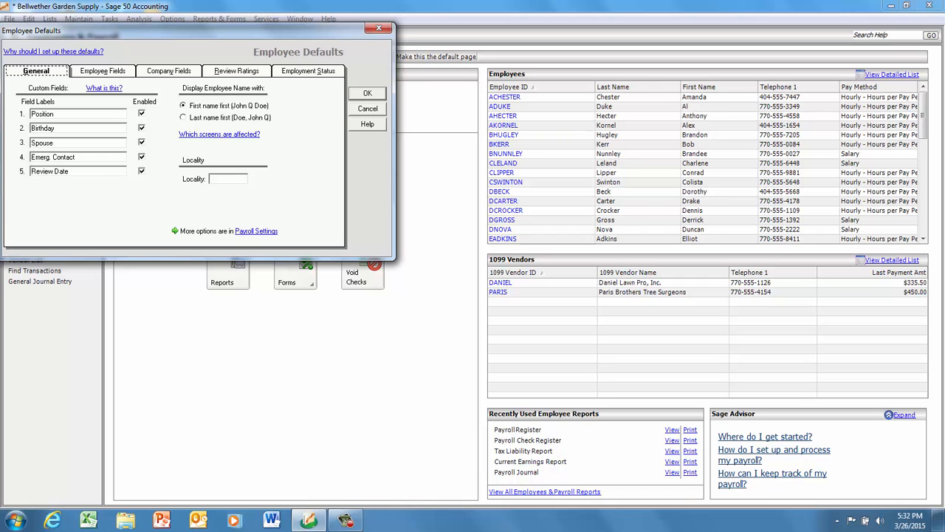
left_click(103, 71)
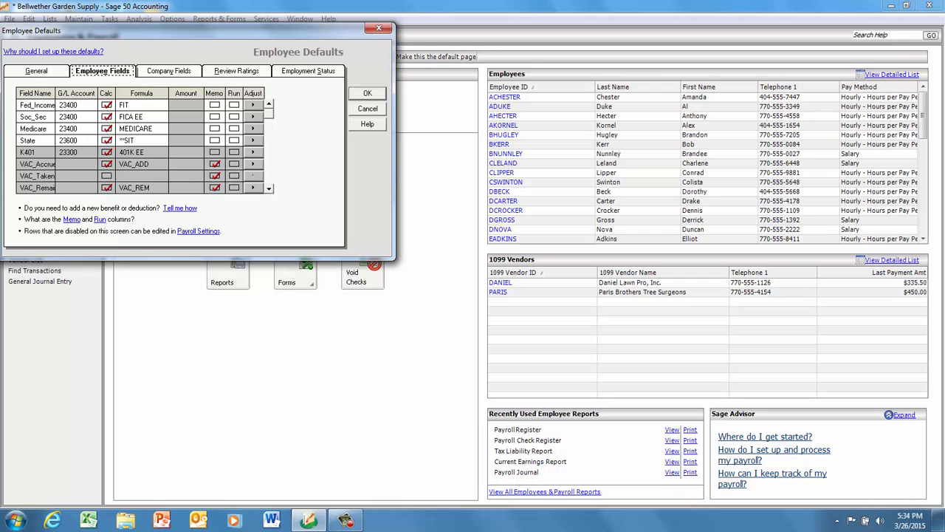
Review the default company fields and look up the liability and expense accounts available for Soc_Sec_ER.
left_click(169, 71)
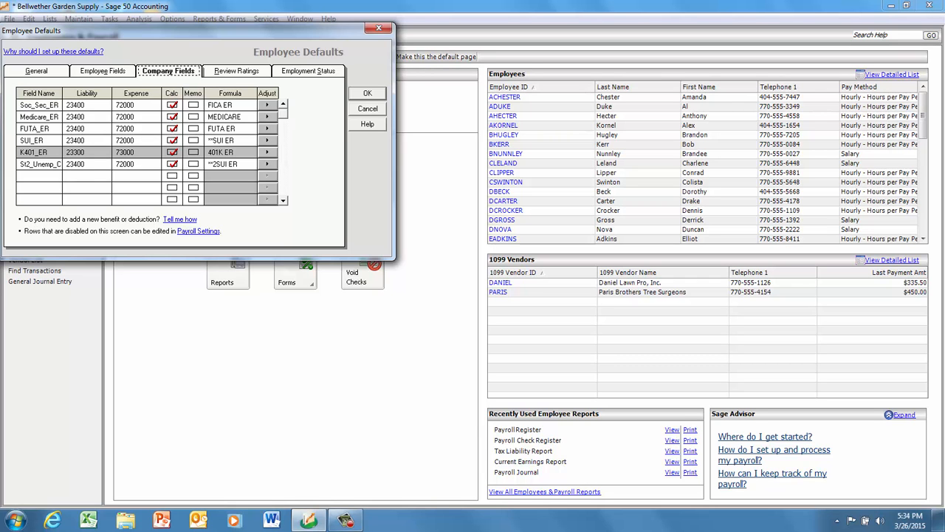
key("Tab")
left_click(116, 105)
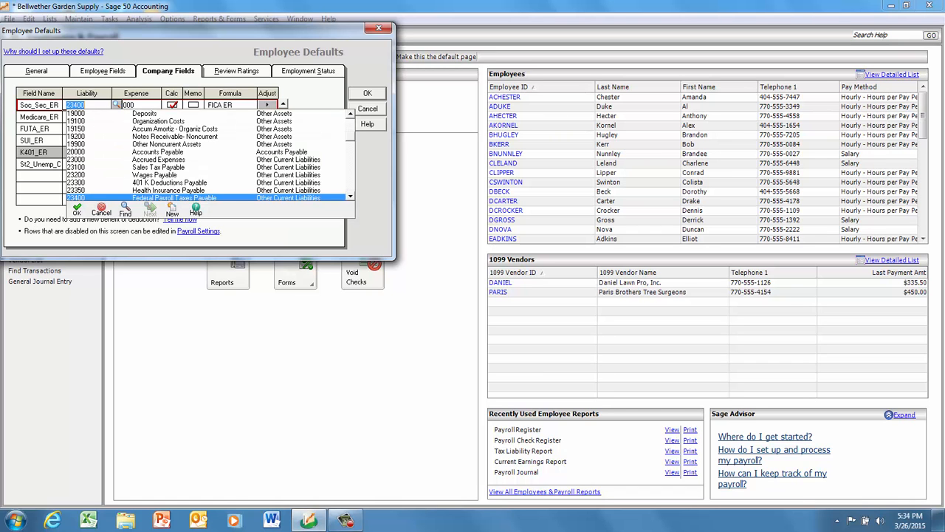
key("Tab")
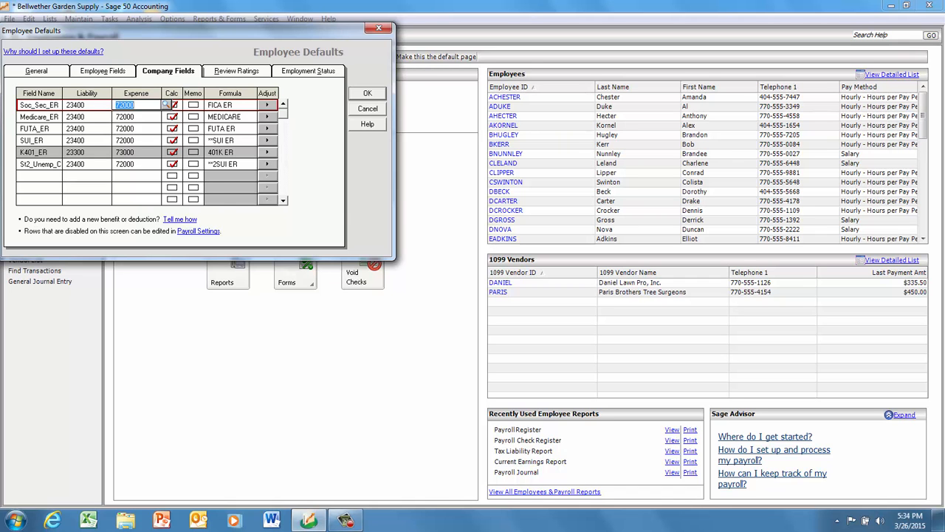
left_click(166, 105)
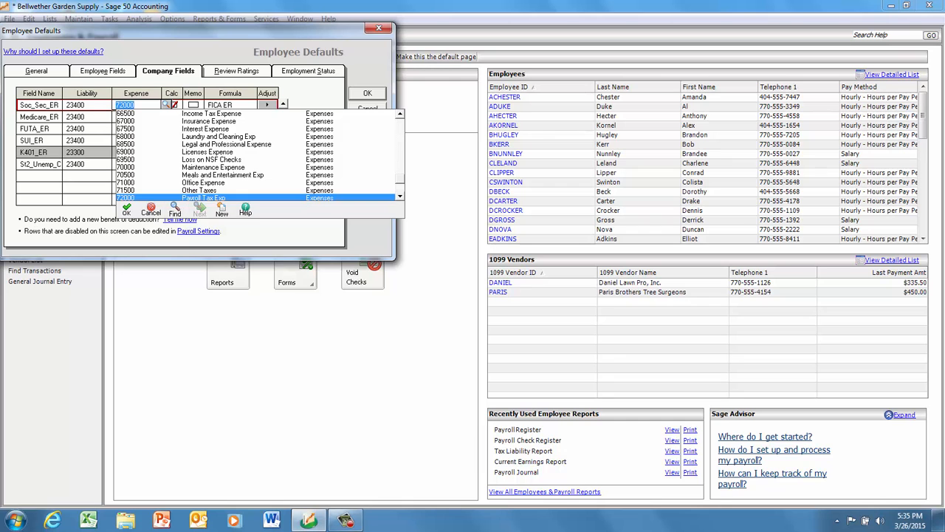
key("Return")
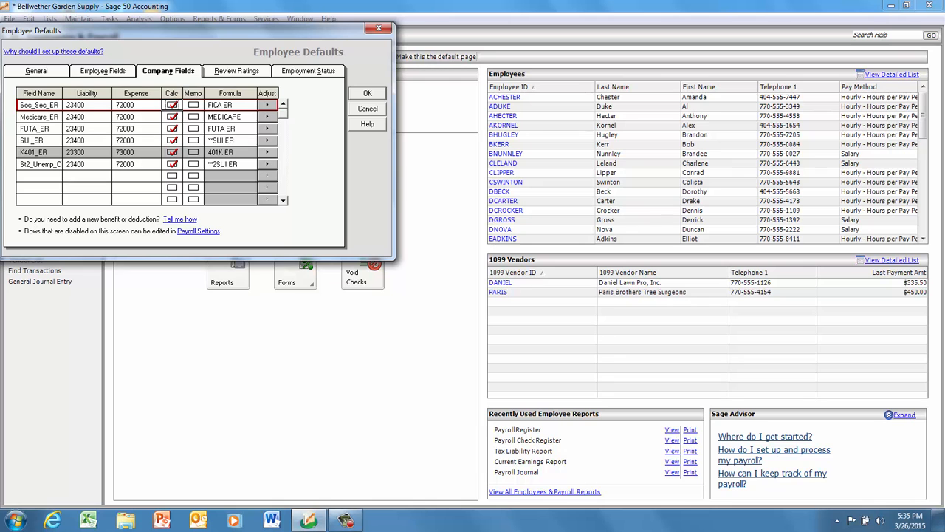
Review the performance review ratings and employment statuses, and close the employee defaults with OK.
left_click(236, 71)
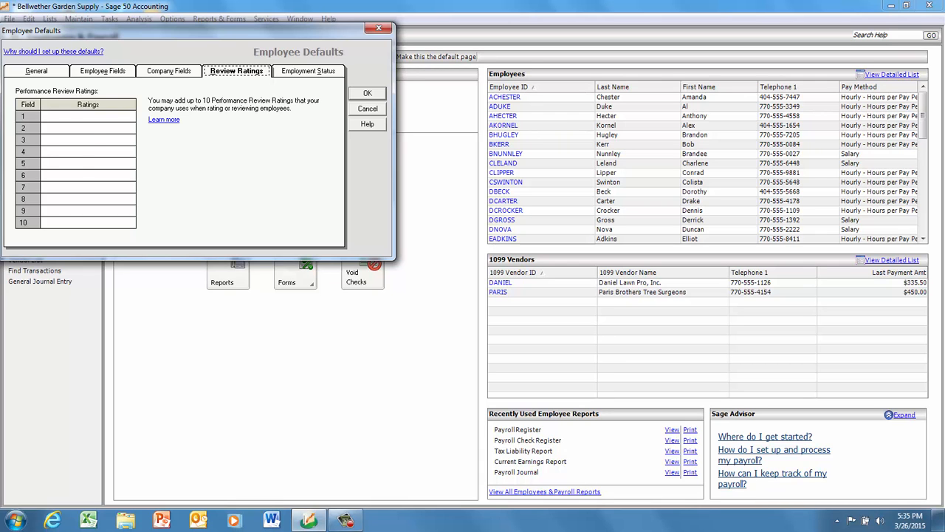
left_click(308, 71)
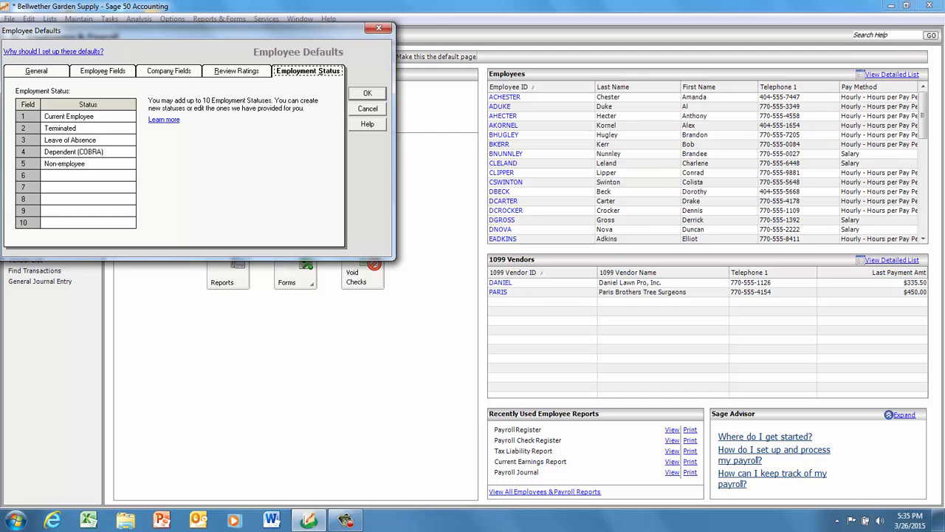
left_click(367, 93)
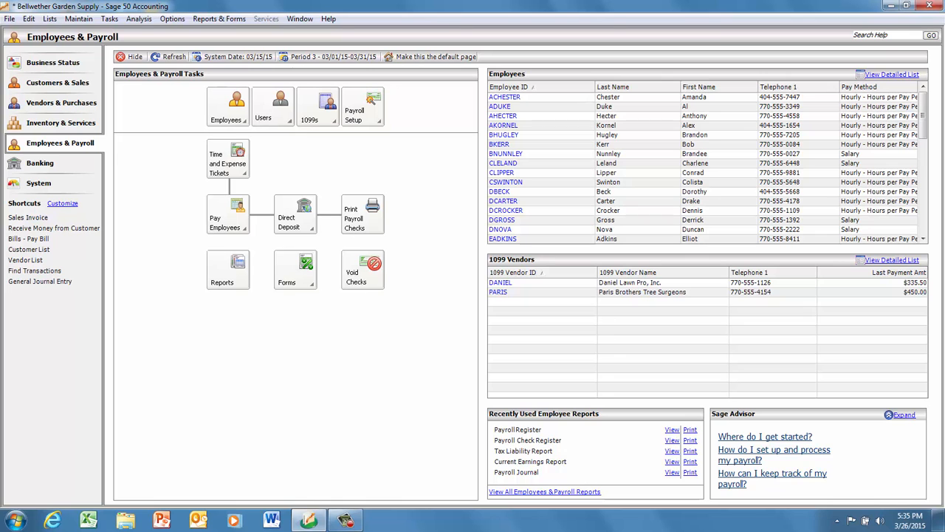
Open the employee maintenance window and load the record of the fourth employee in the ID list.
left_click(230, 109)
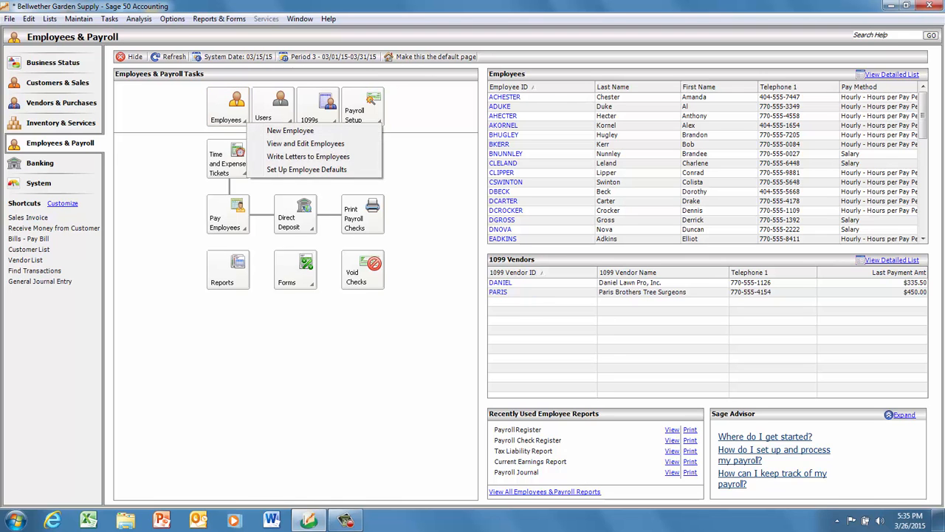
left_click(290, 131)
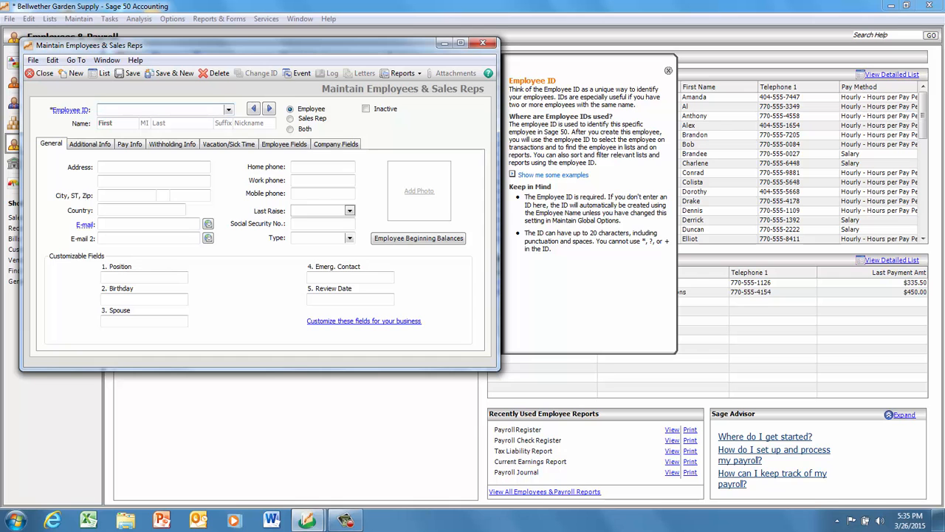
left_click(228, 109)
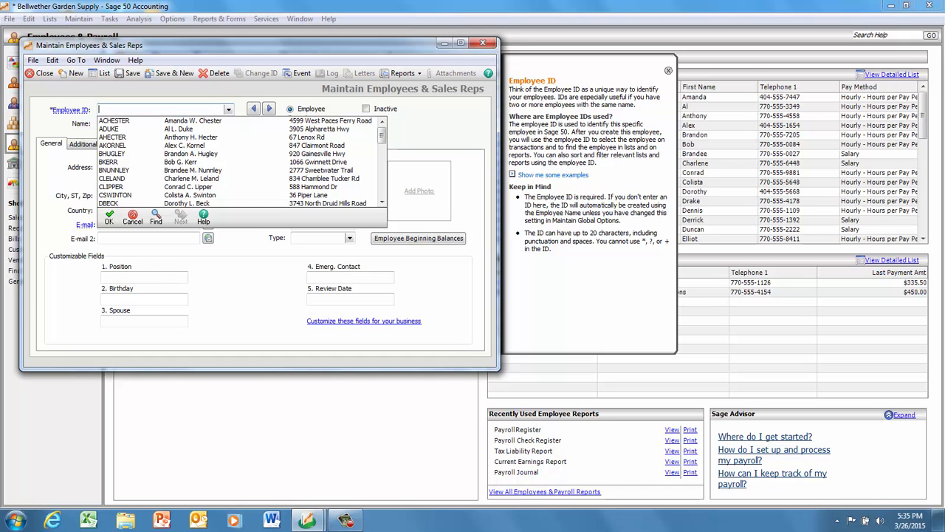
left_click(173, 145)
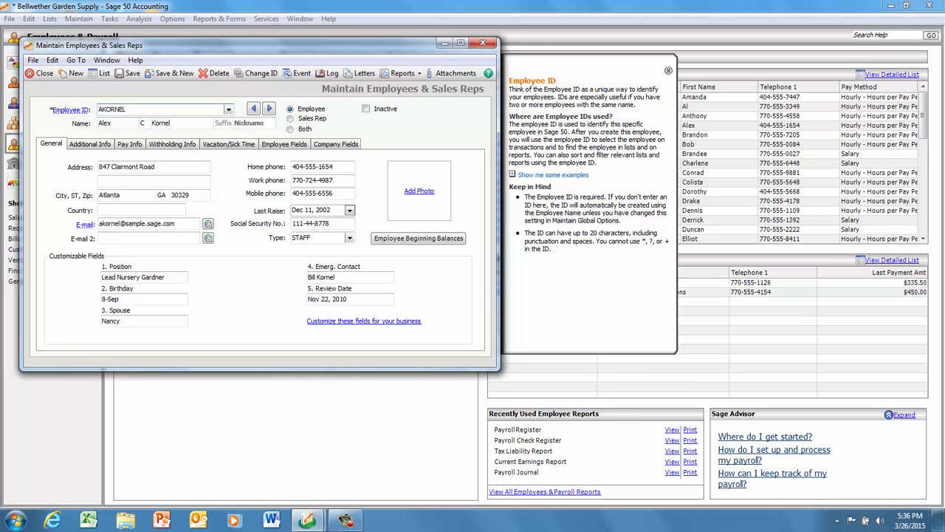
Review the employee's additional and pay information, including the available pay methods and pay frequencies, keeping Hourly - Hours per Pay Period and Bi-weekly.
left_click(90, 144)
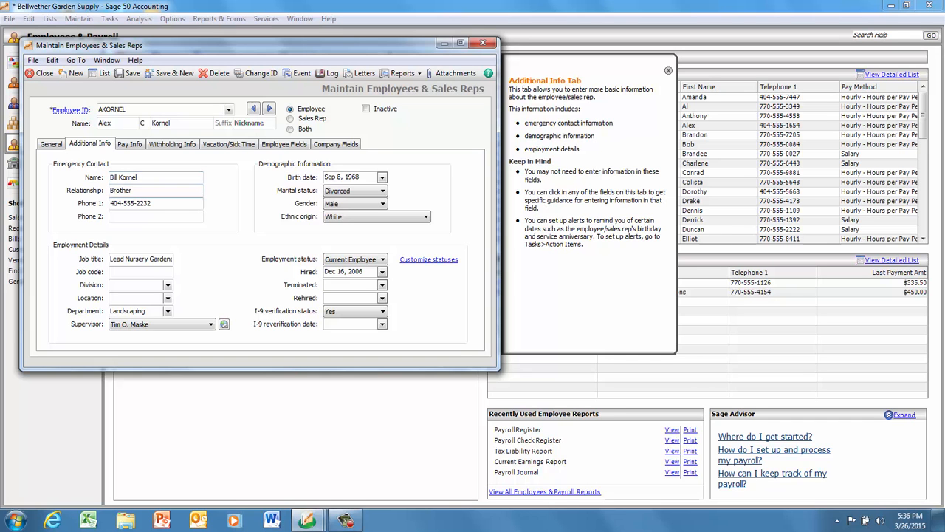
left_click(130, 144)
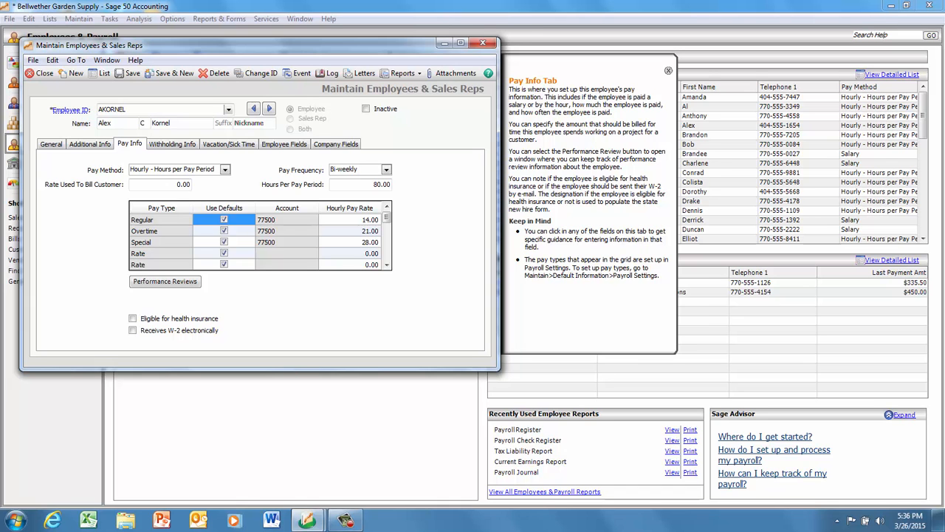
left_click(225, 170)
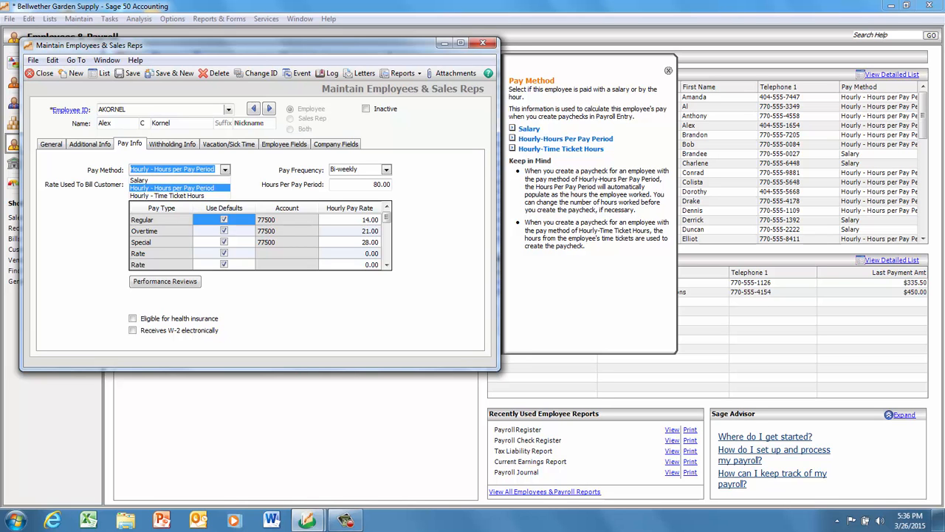
left_click(172, 187)
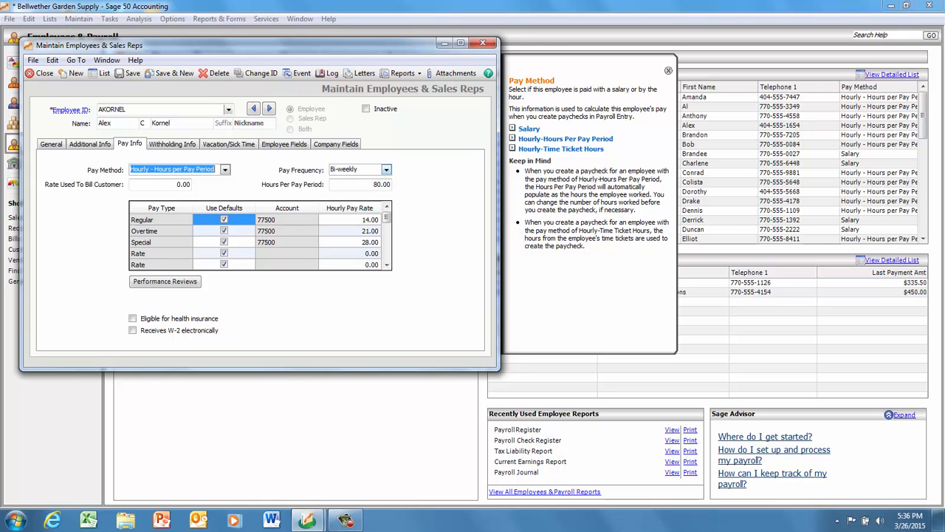
left_click(386, 169)
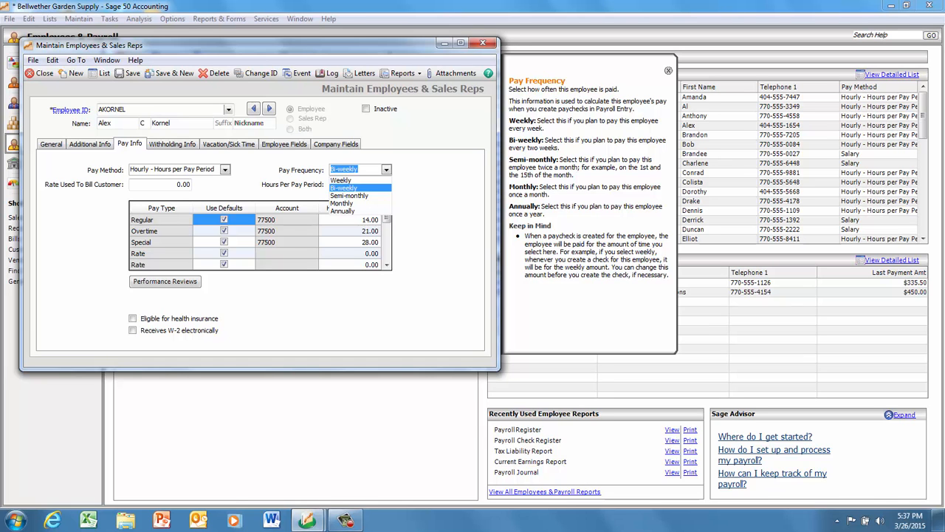
key("Escape")
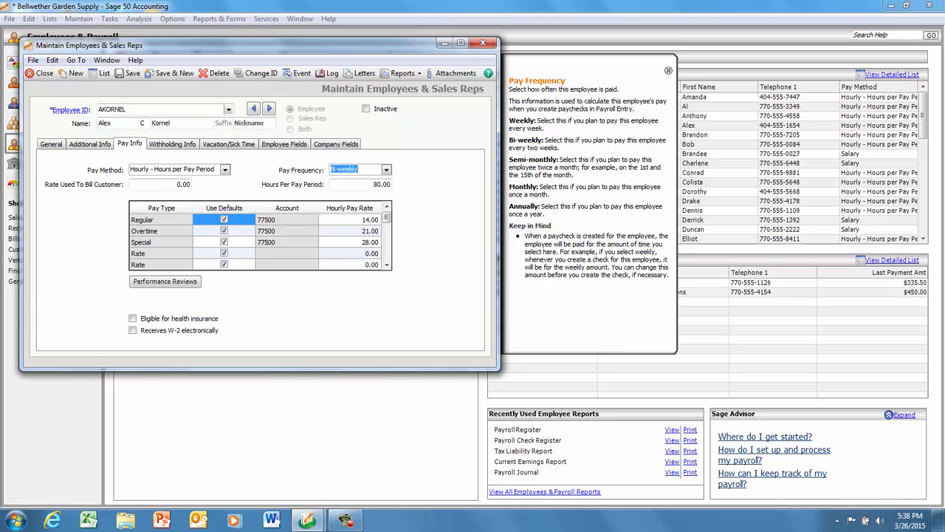
Review the employee's withholding details, vacation and sick time settings, and employee payroll fields.
left_click(172, 144)
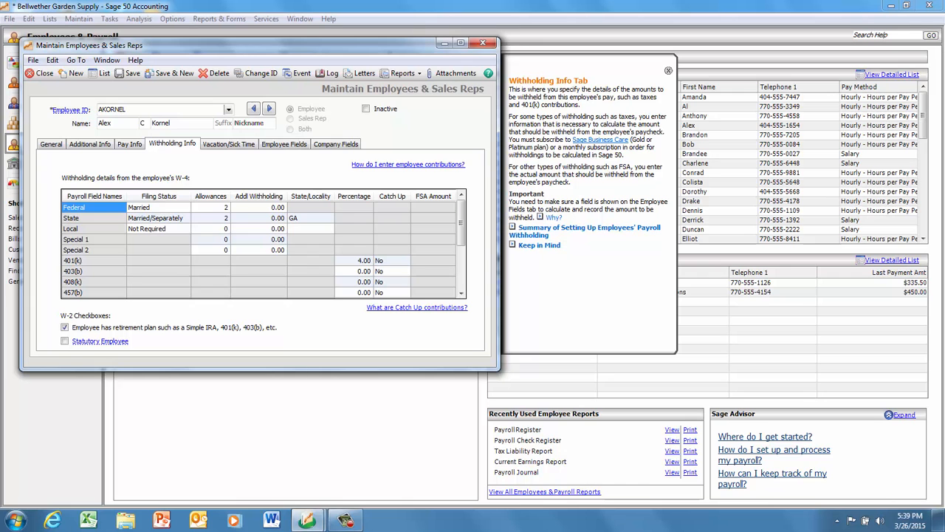
left_click(228, 144)
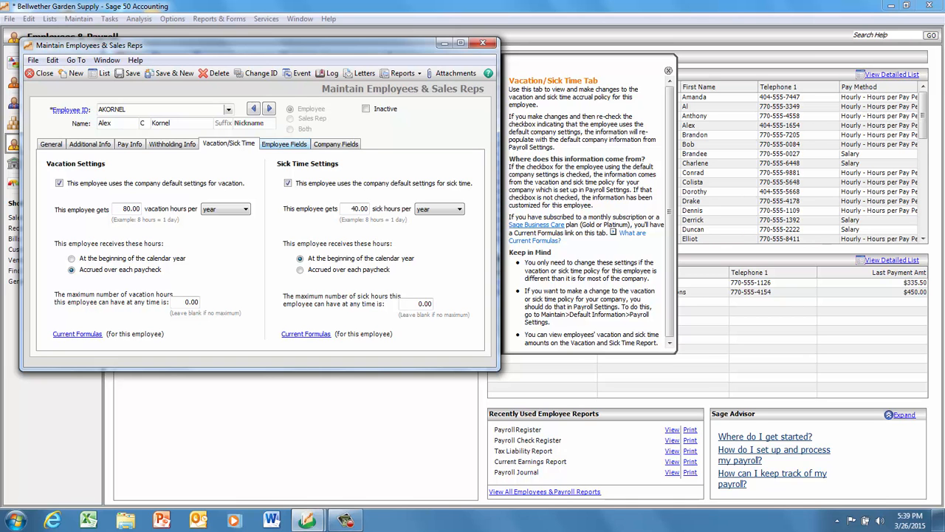
left_click(284, 144)
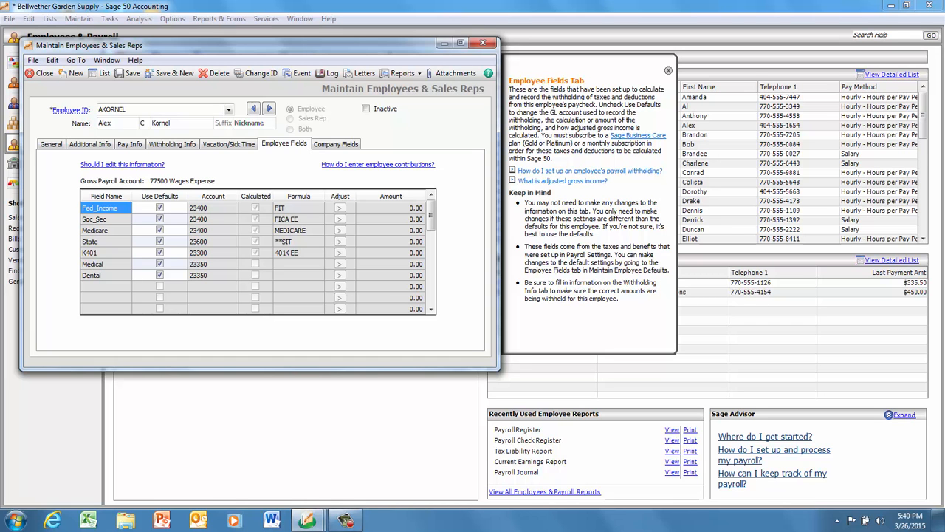
In the employee's company fields, turn Use Defaults off and back on for Soc_Sec_ER.
left_click(335, 144)
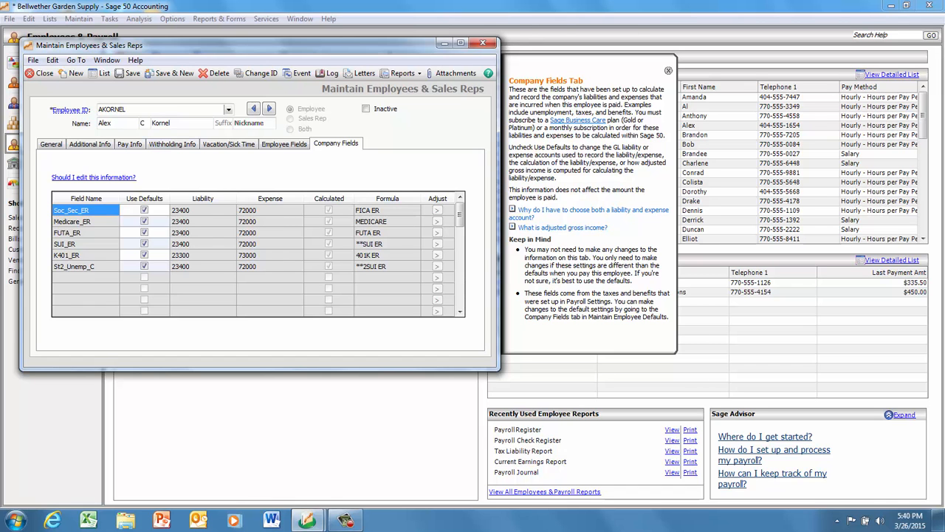
left_click(144, 210)
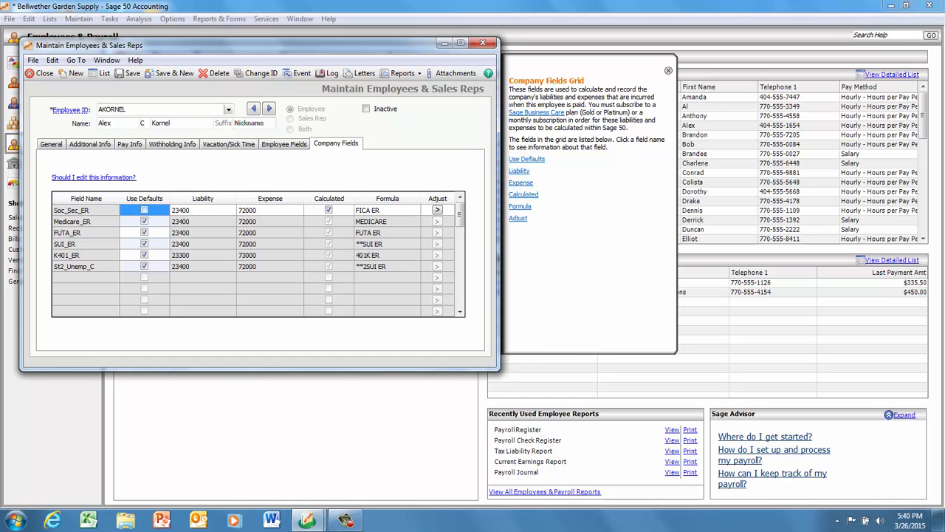
left_click(144, 211)
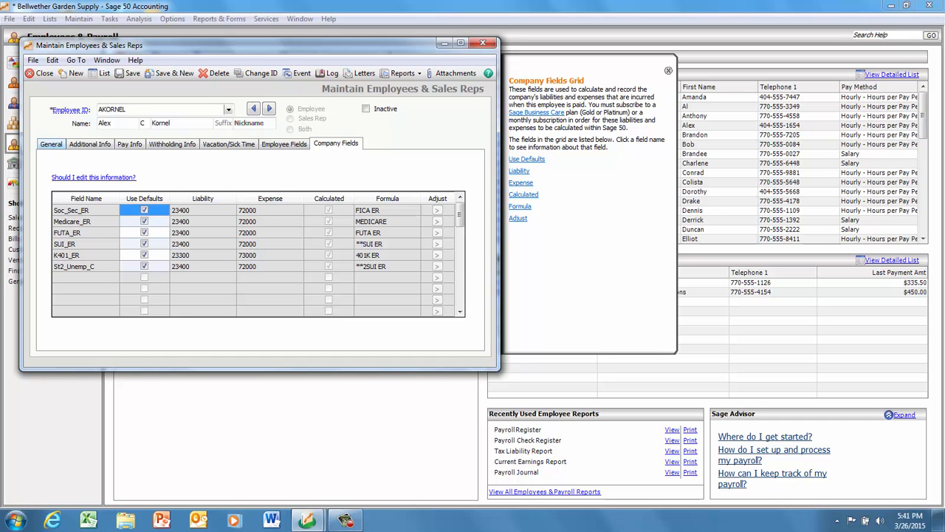
View the employee's beginning balances from the general information, and close both the balances and the employee record.
left_click(51, 144)
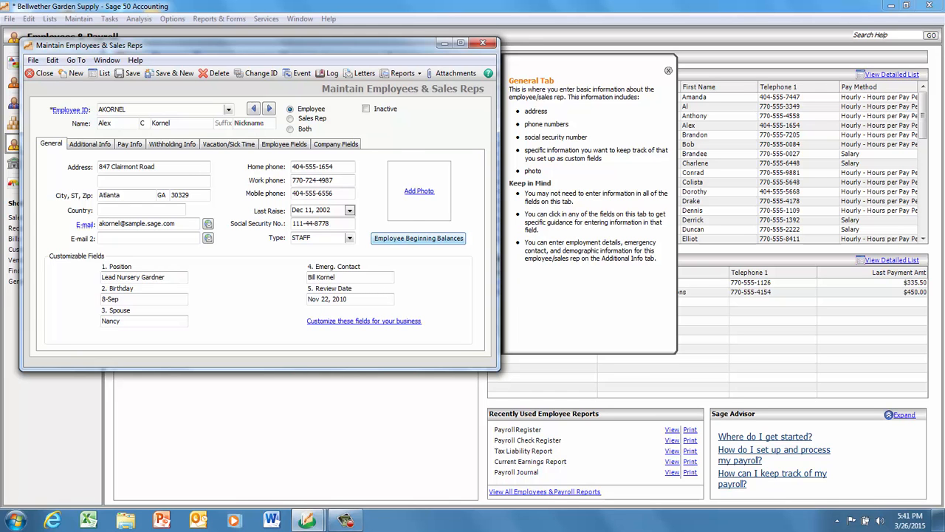
left_click(418, 238)
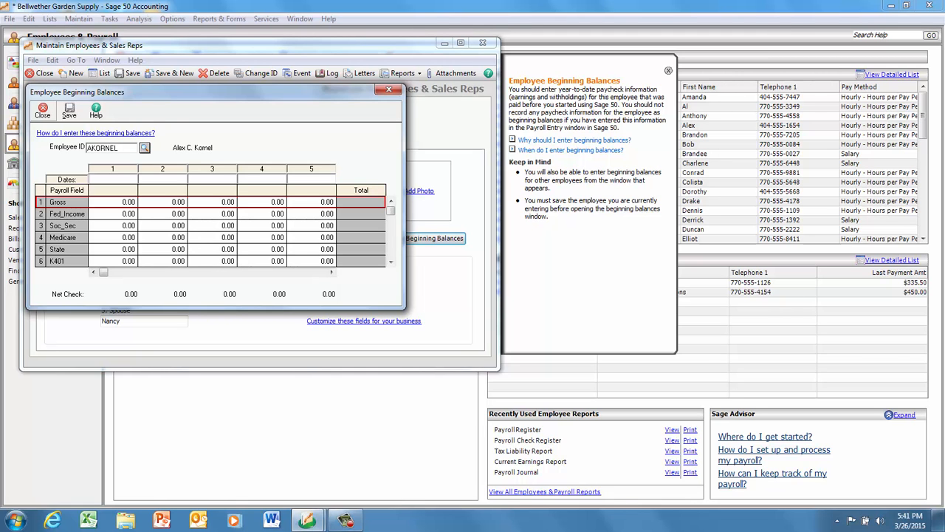
left_click(42, 111)
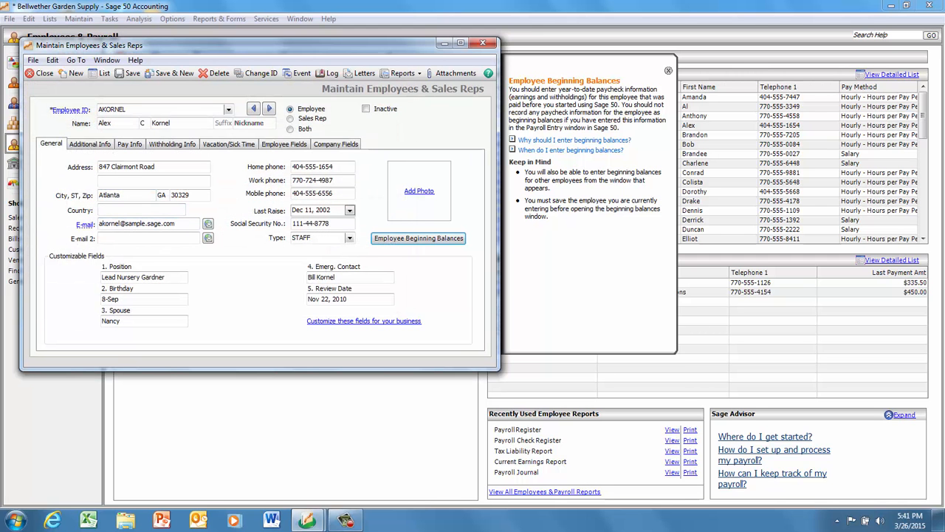
left_click(41, 73)
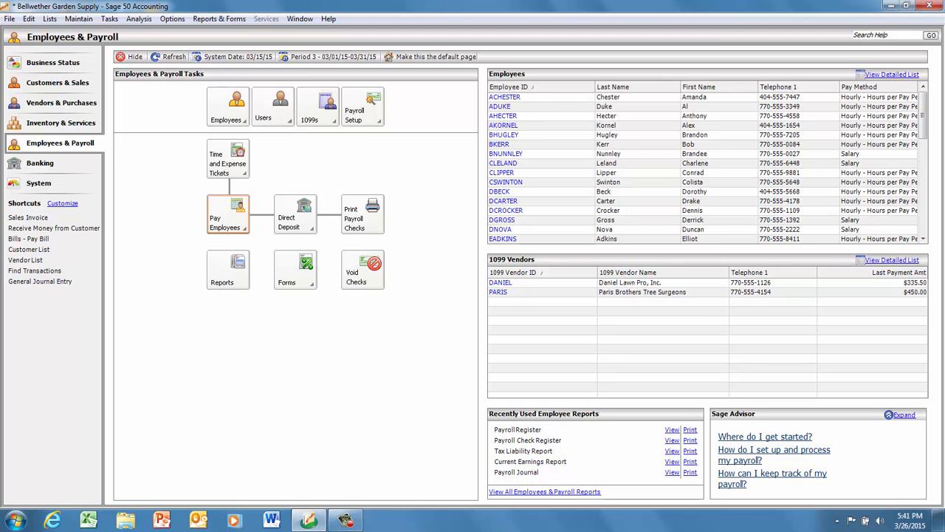
Start a payroll entry for one employee and select the fourth employee in the ID list.
left_click(244, 227)
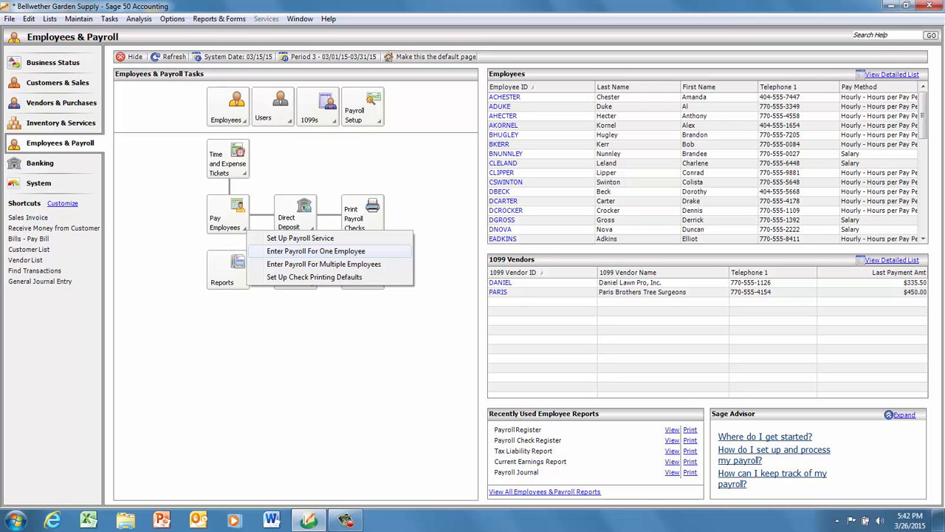
left_click(316, 251)
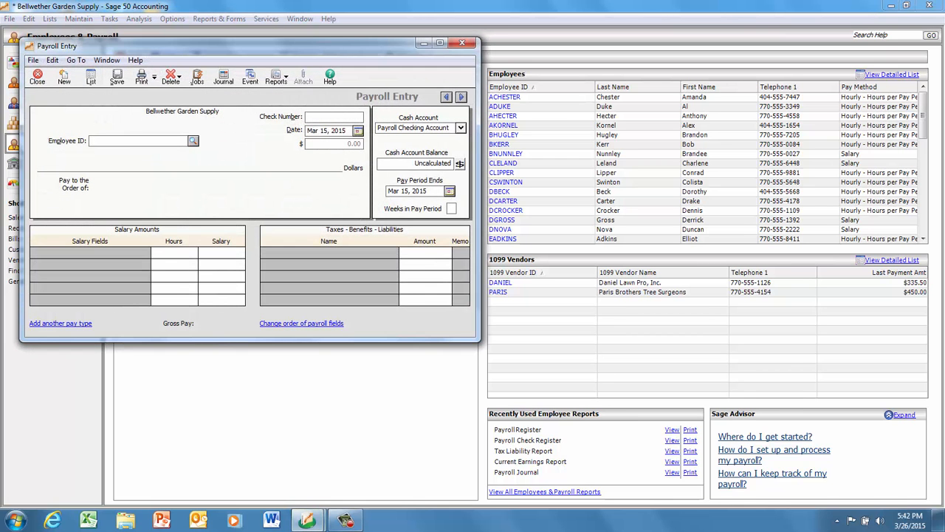
left_click(193, 141)
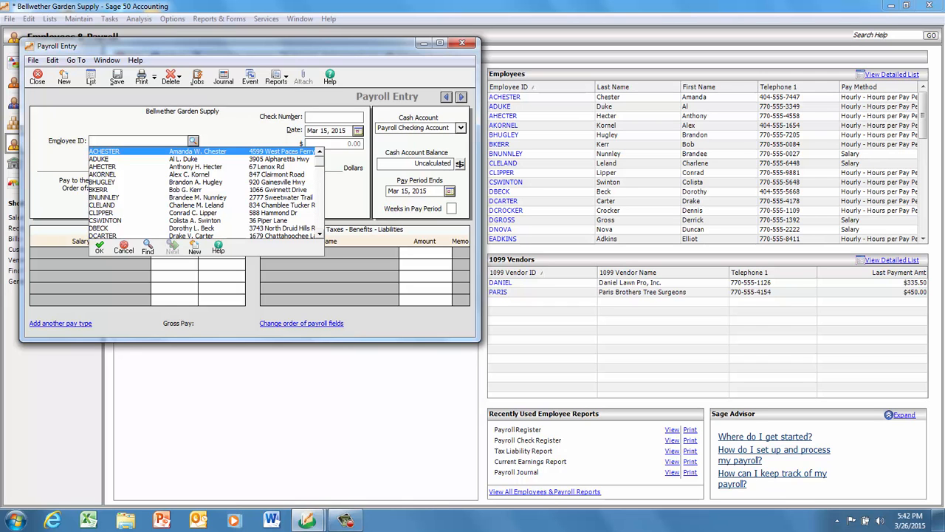
double_click(196, 174)
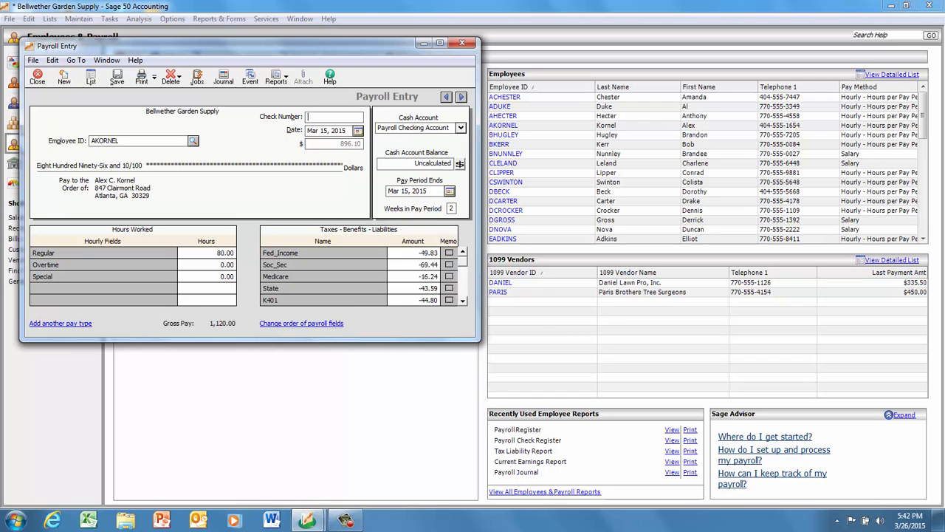
Enter 5 overtime hours and 8 special hours for the employee in the payroll entry.
left_click(213, 264)
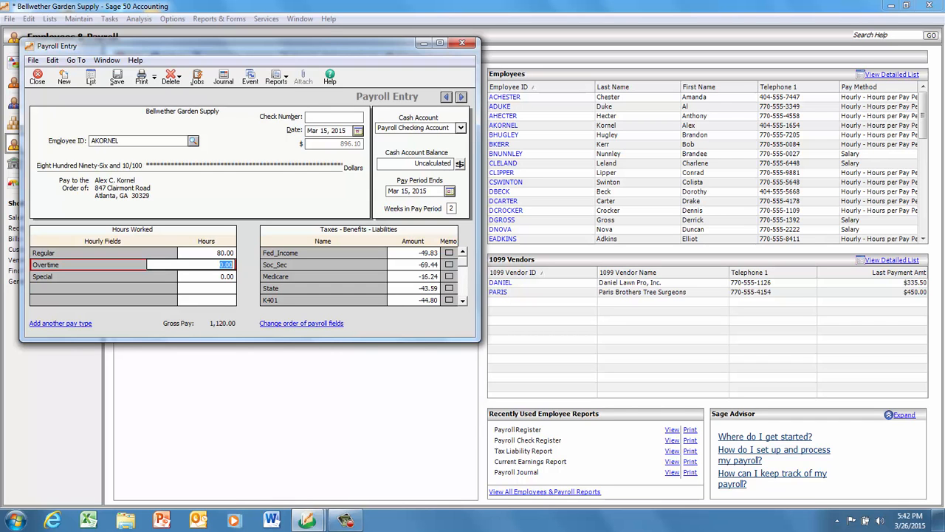
type("5")
key("Tab")
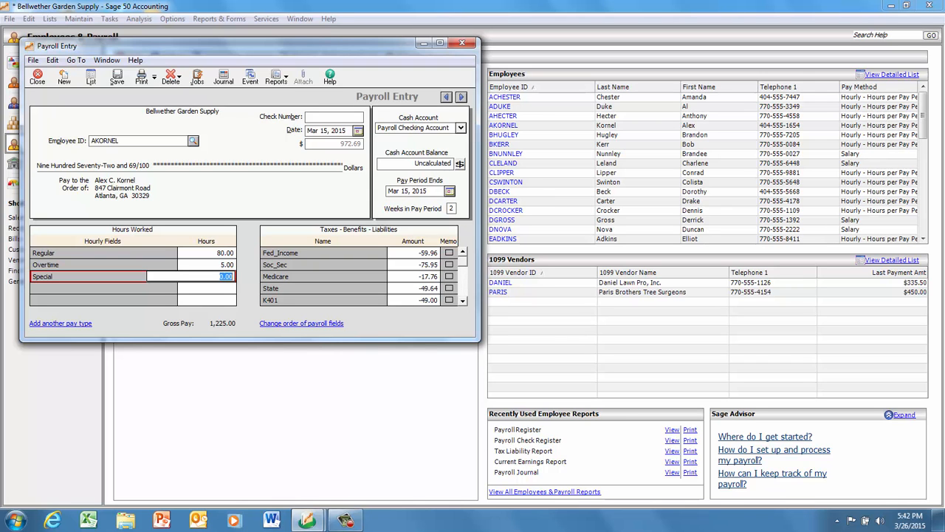
type("8")
key("Tab")
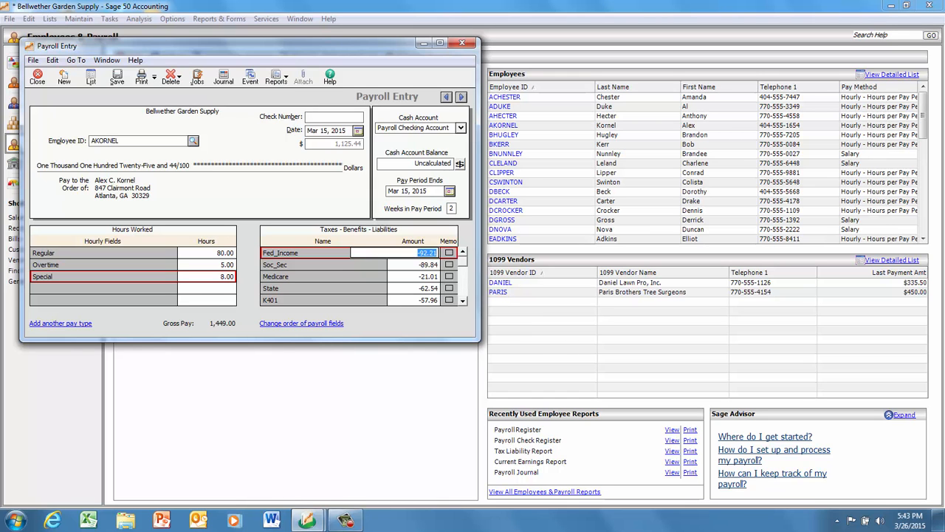
Examine the tax, benefit and liability amounts of the payroll entry, from Fed_Income through St2_Unemp_C.
key("Tab")
key("Tab")
key("Tab")
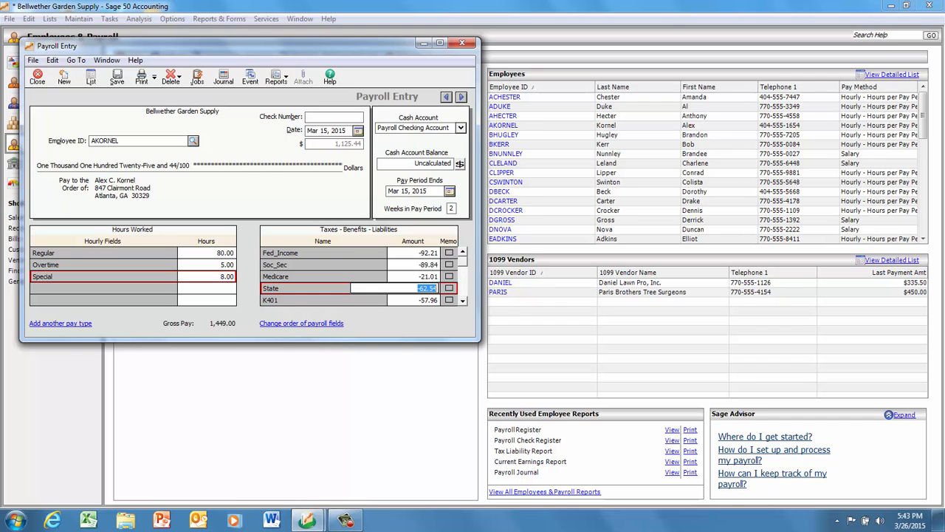
left_click(463, 301)
left_click(462, 301)
left_click(463, 300)
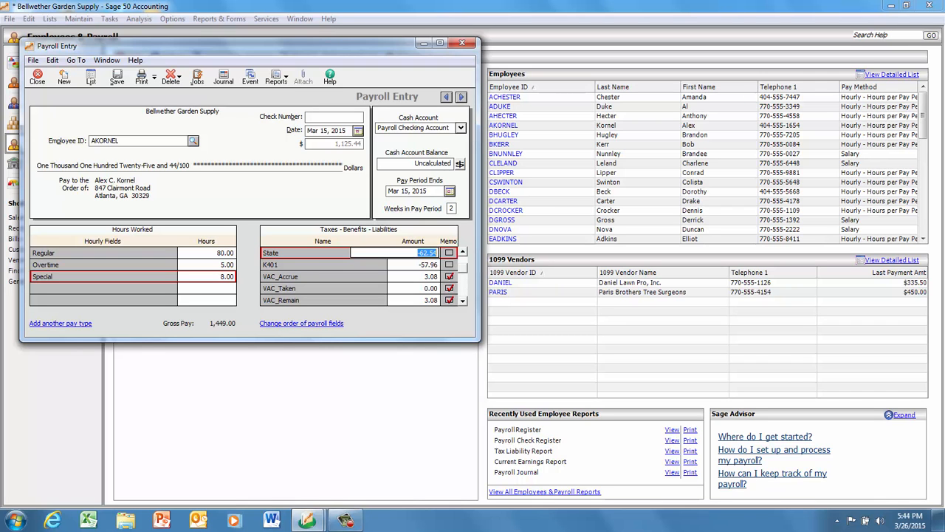
scroll(359, 276, "down", 2)
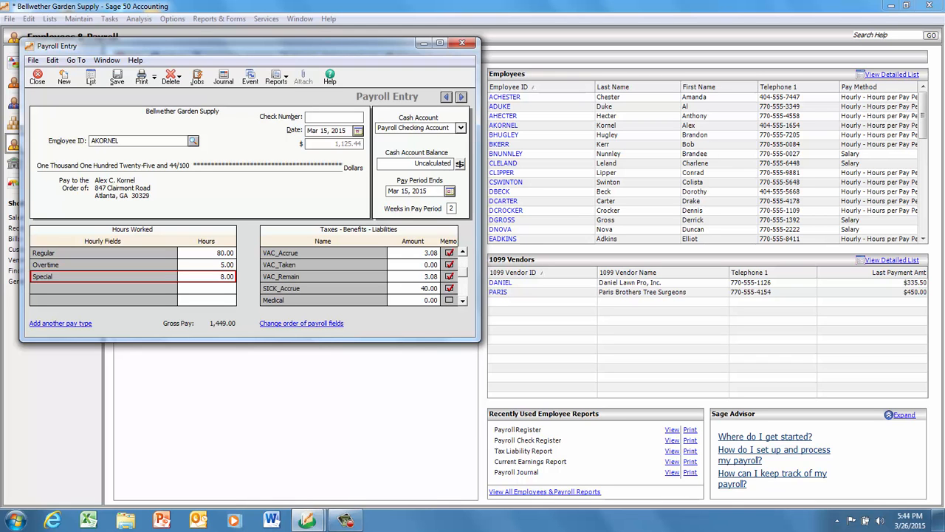
scroll(359, 276, "down", 3)
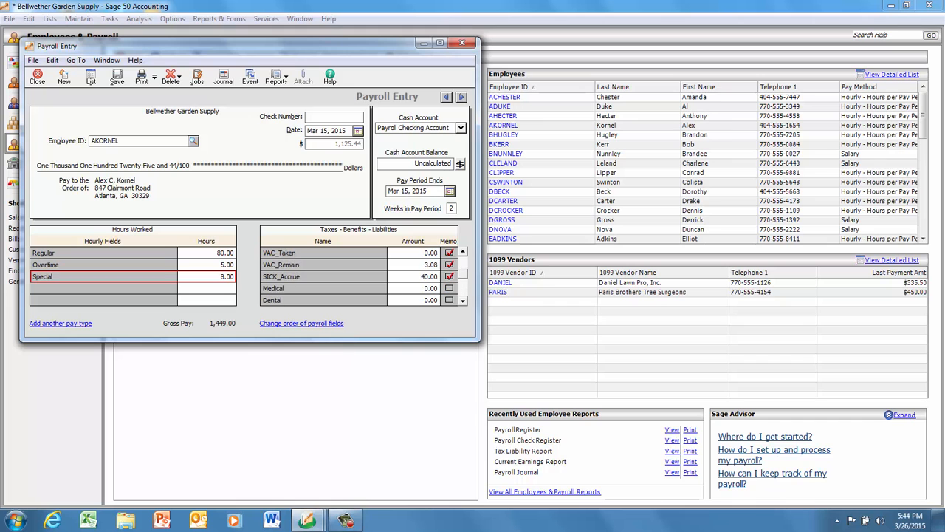
scroll(359, 276, "down", 1)
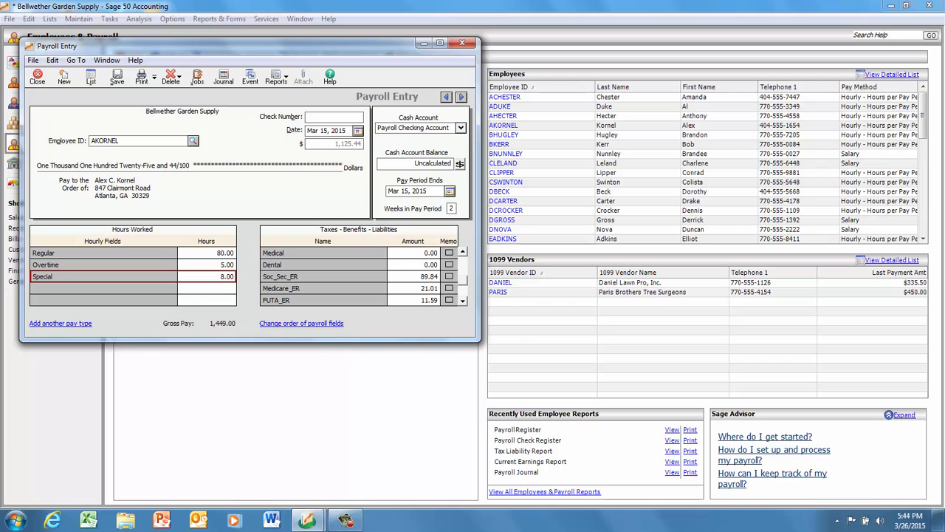
scroll(360, 277, "down", 1)
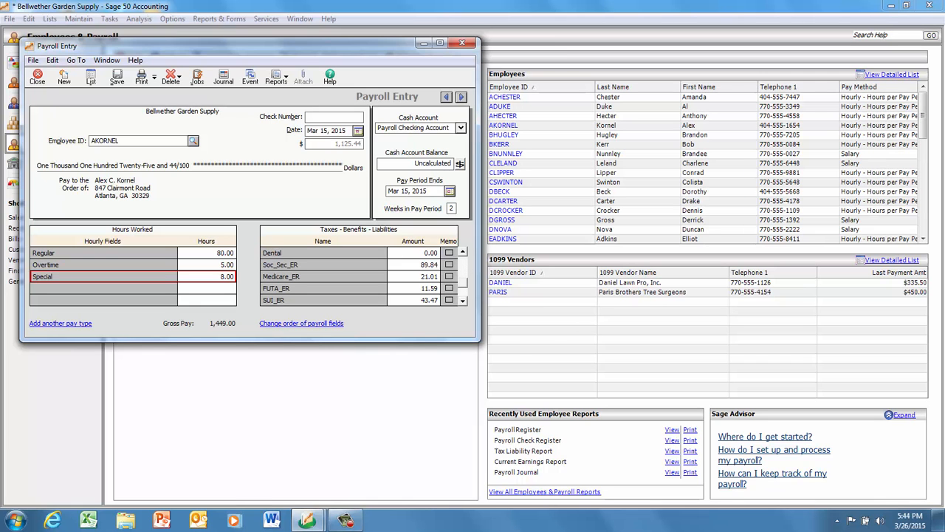
scroll(360, 276, "down", 3)
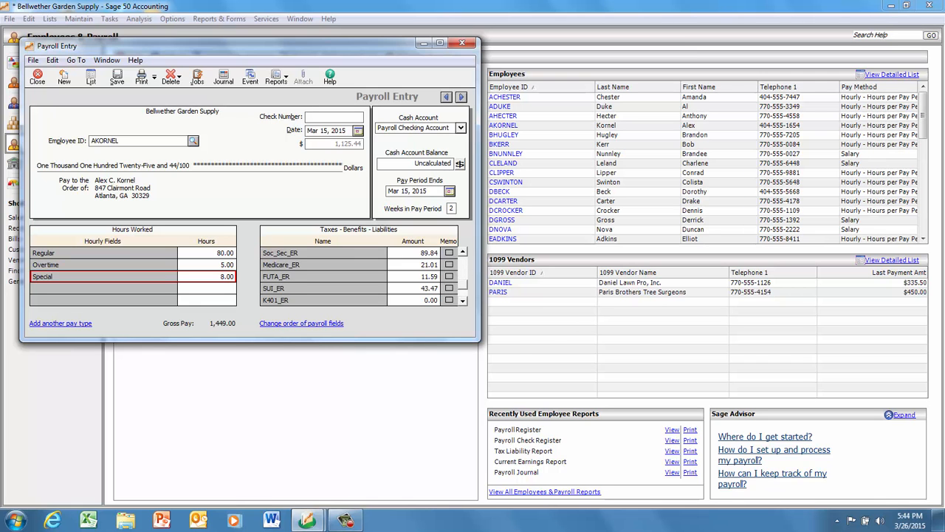
scroll(360, 276, "down", 1)
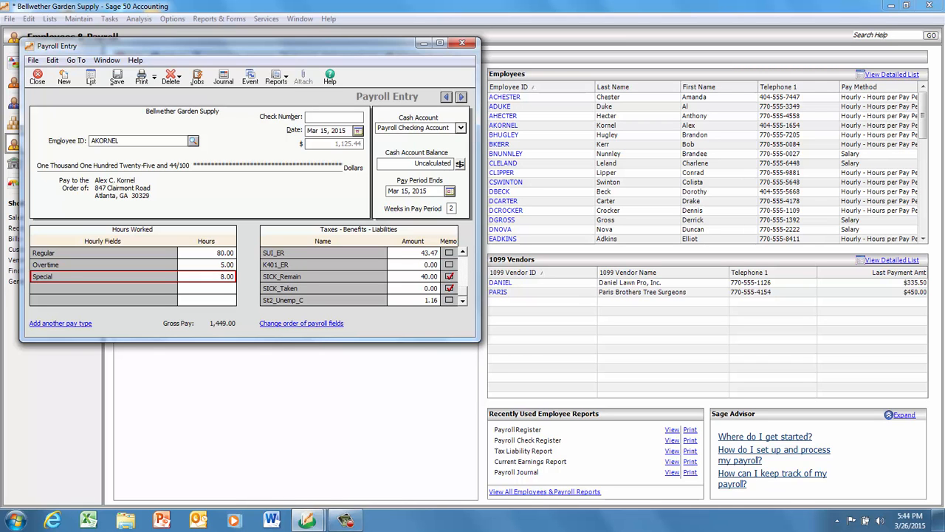
scroll(360, 276, "up", 13)
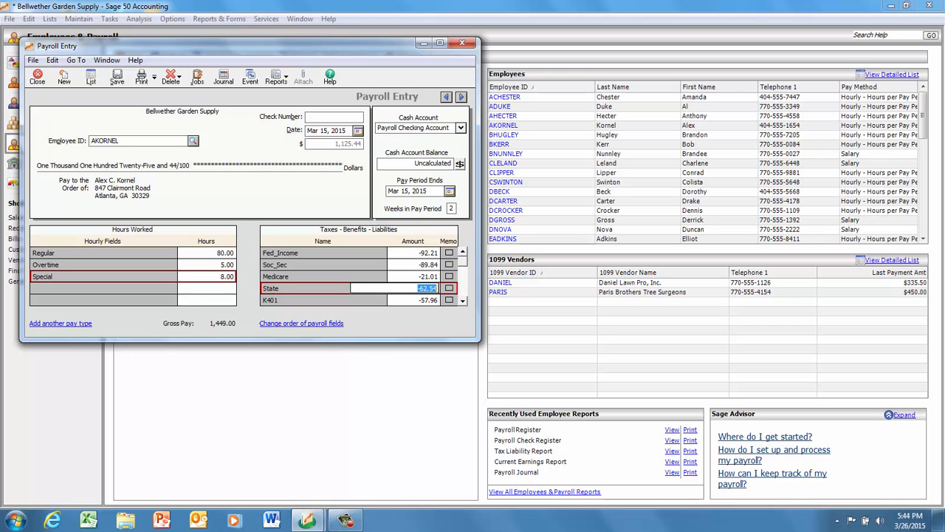
Review the payroll journal's accounts, debits and credits, including the account choices for the Payroll Check Disbursement line, and cancel out of it.
left_click(222, 76)
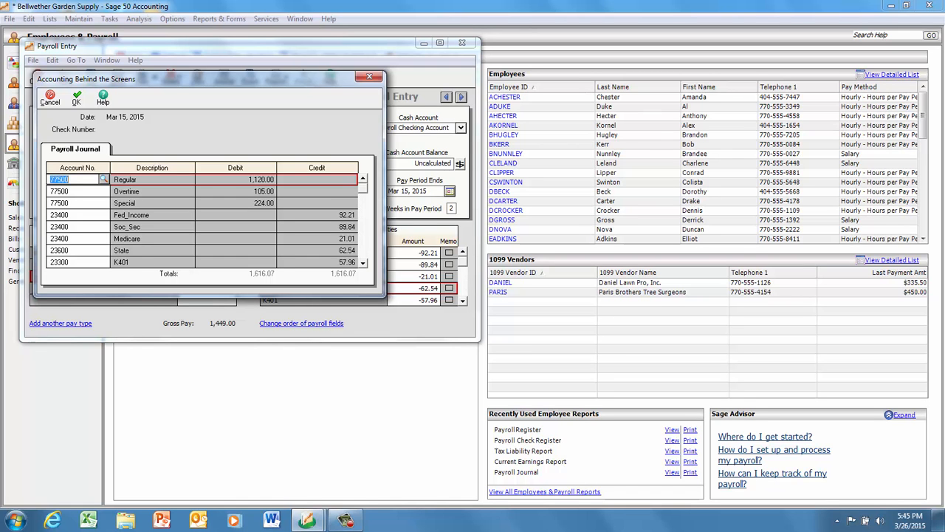
left_click_drag(362, 187, 363, 253)
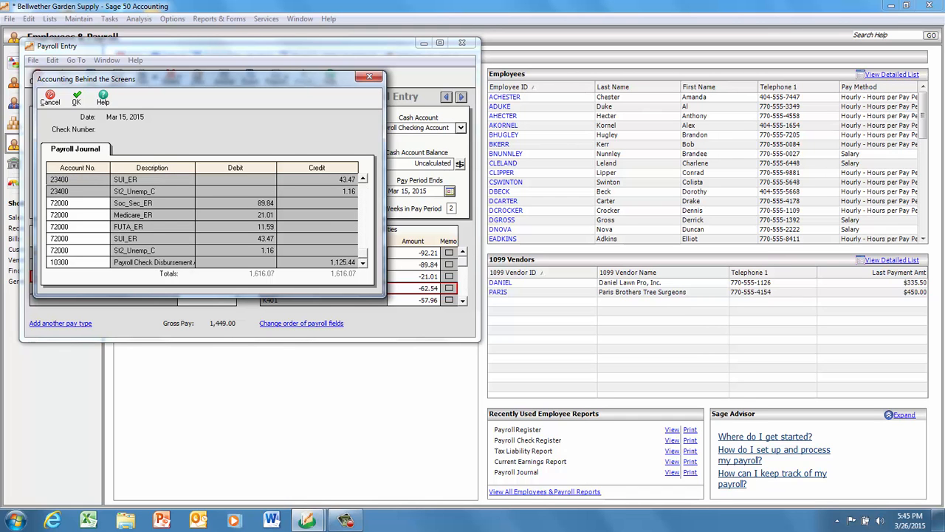
left_click(73, 262)
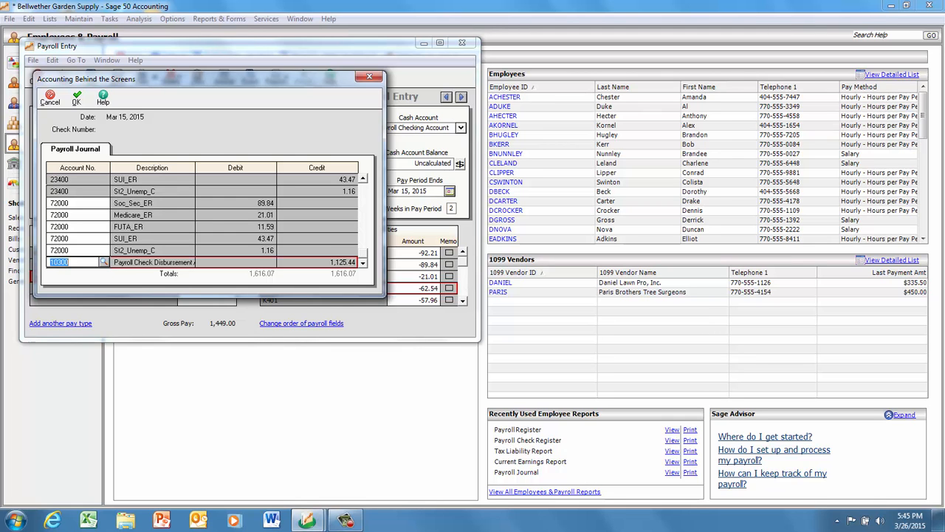
left_click(104, 262)
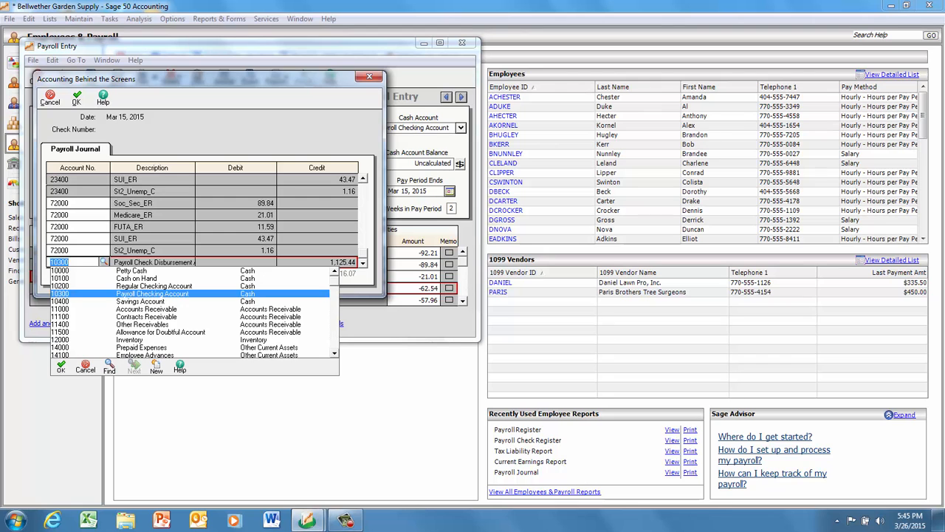
left_click(50, 97)
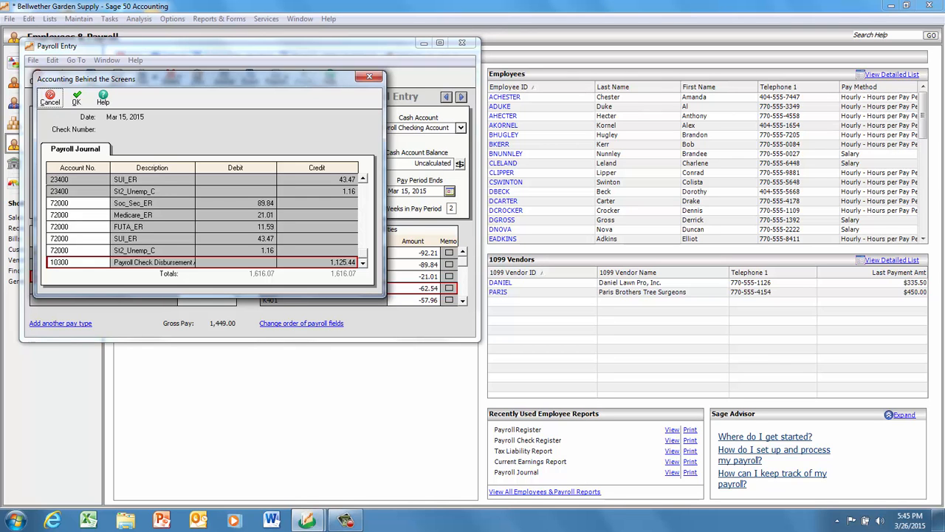
scroll(203, 220, "up", 2)
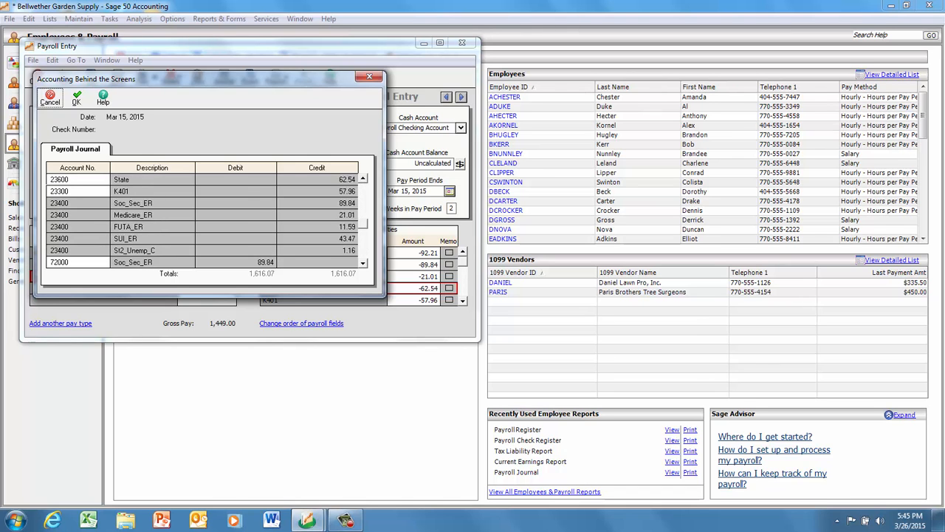
scroll(203, 220, "up", 2)
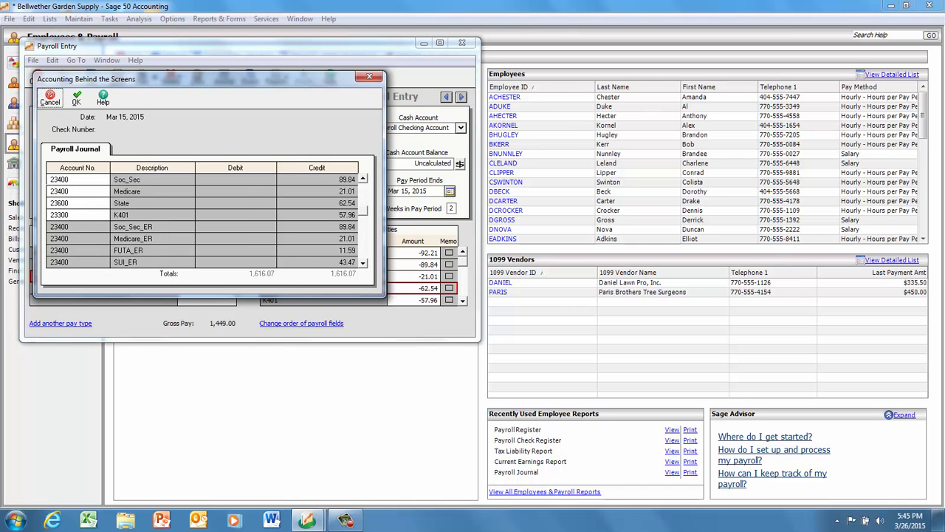
scroll(203, 220, "up", 1)
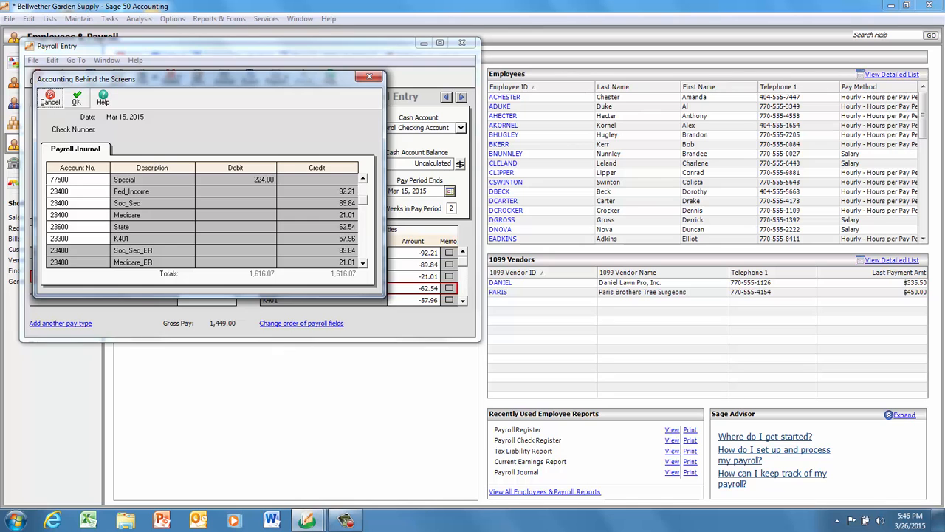
key("Escape")
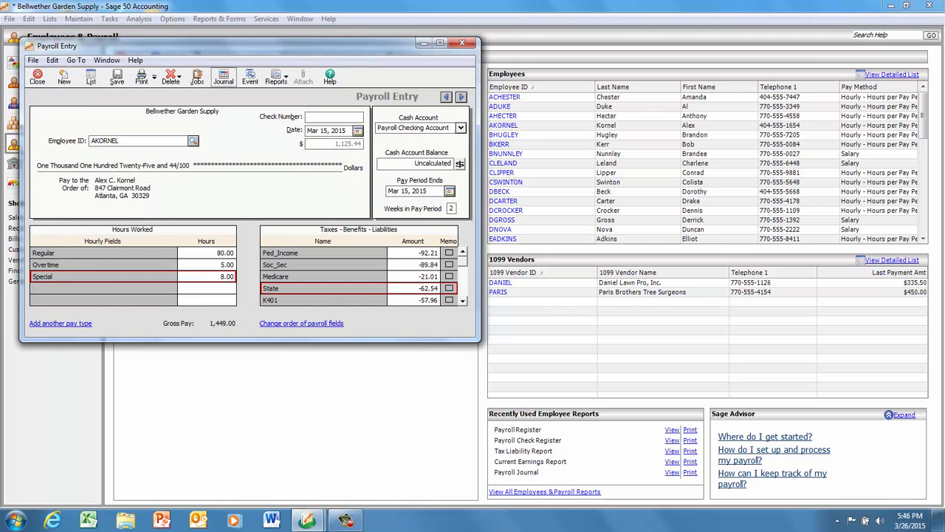
Display the payroll entry for the seventh employee in the ID list, and close it without saving.
left_click(193, 140)
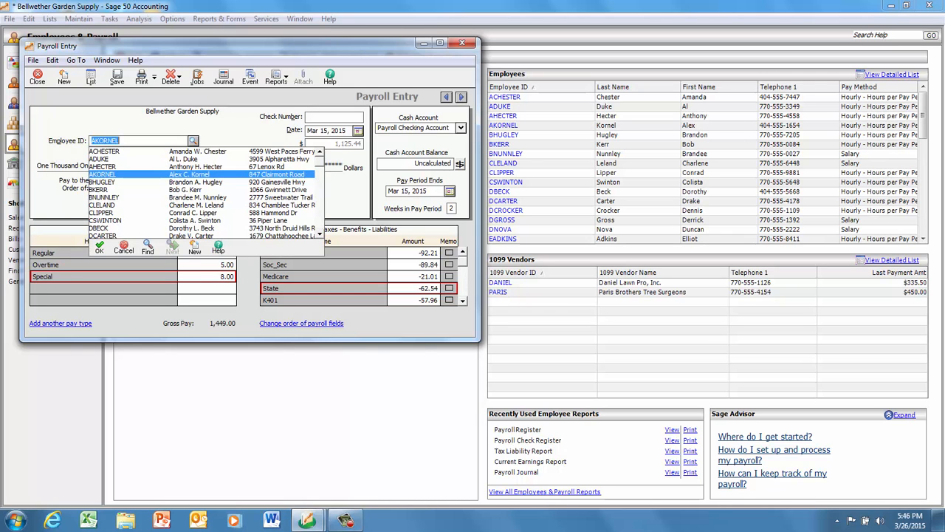
left_click(197, 197)
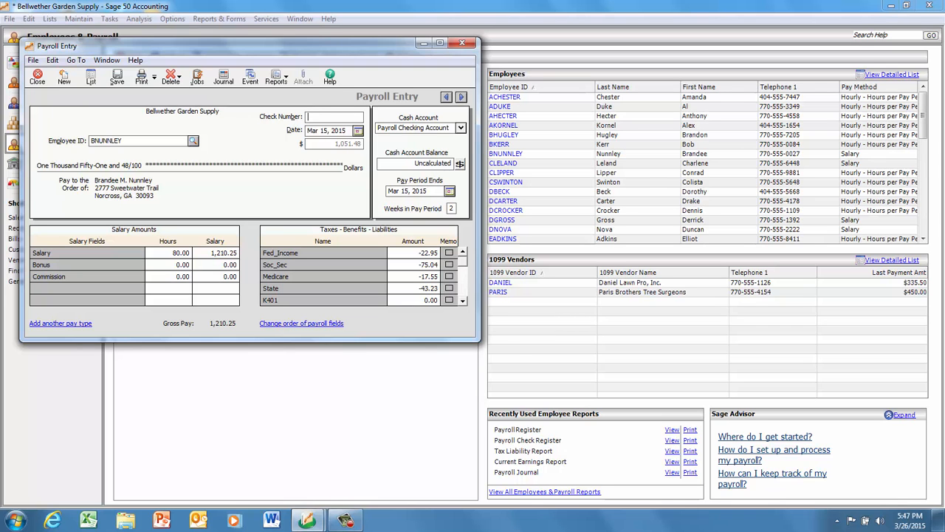
left_click(37, 77)
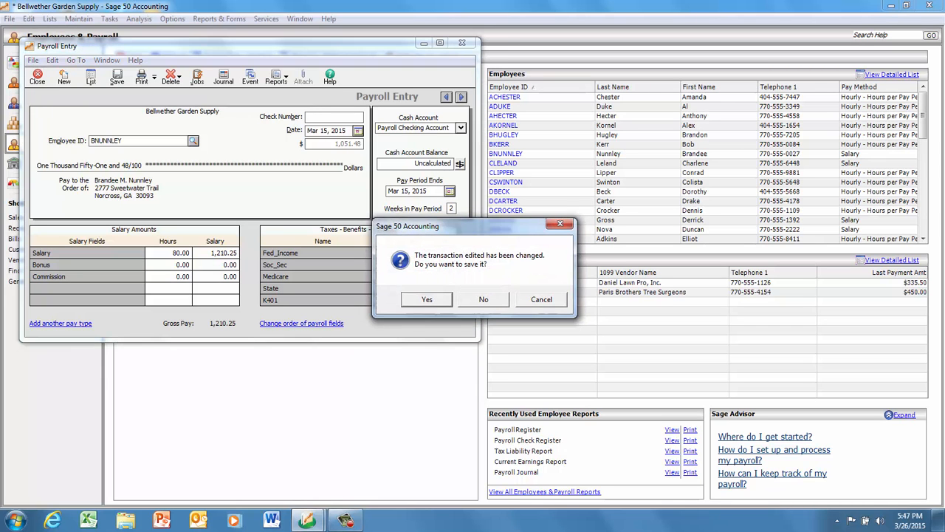
left_click(483, 299)
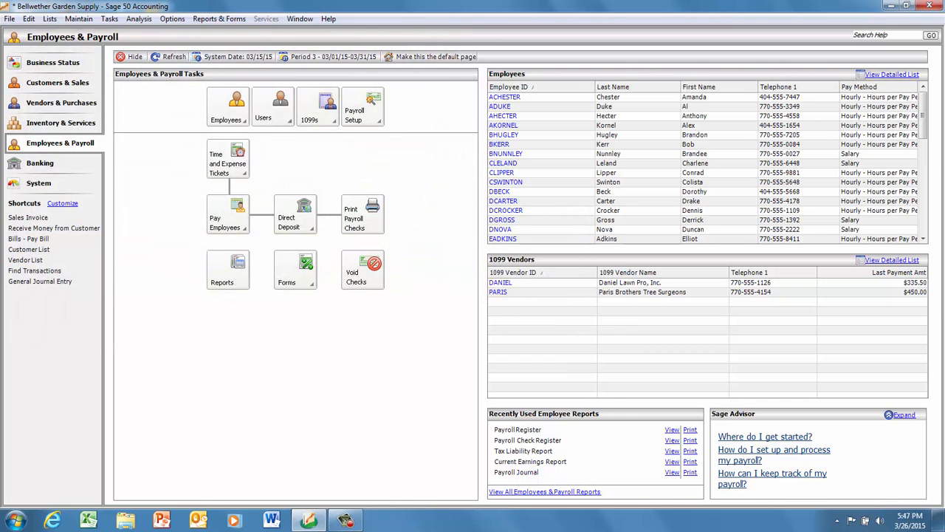
View the list of available payroll reports and close it.
left_click(227, 270)
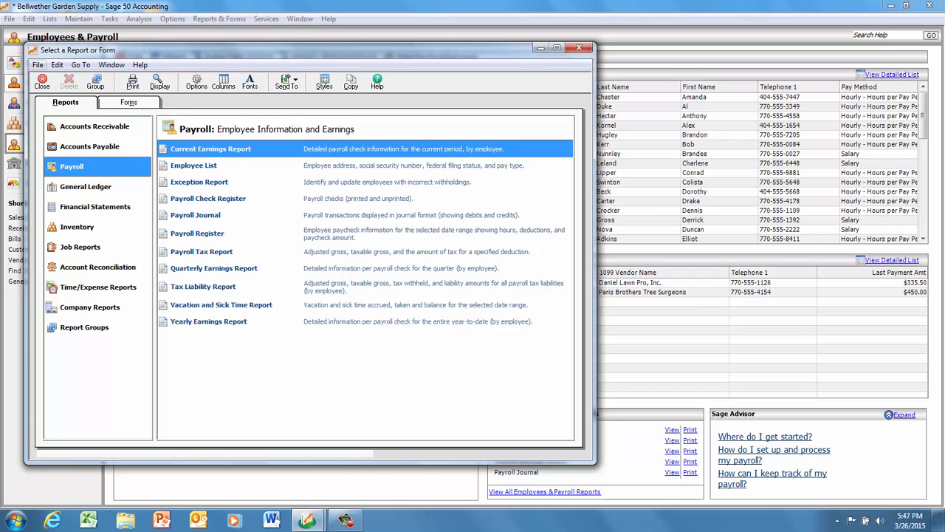
left_click(41, 81)
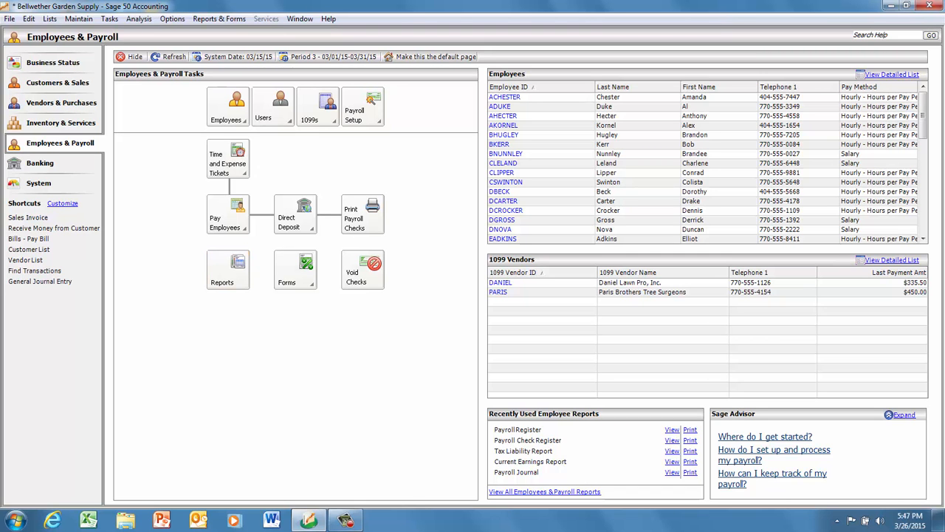
key("alt")
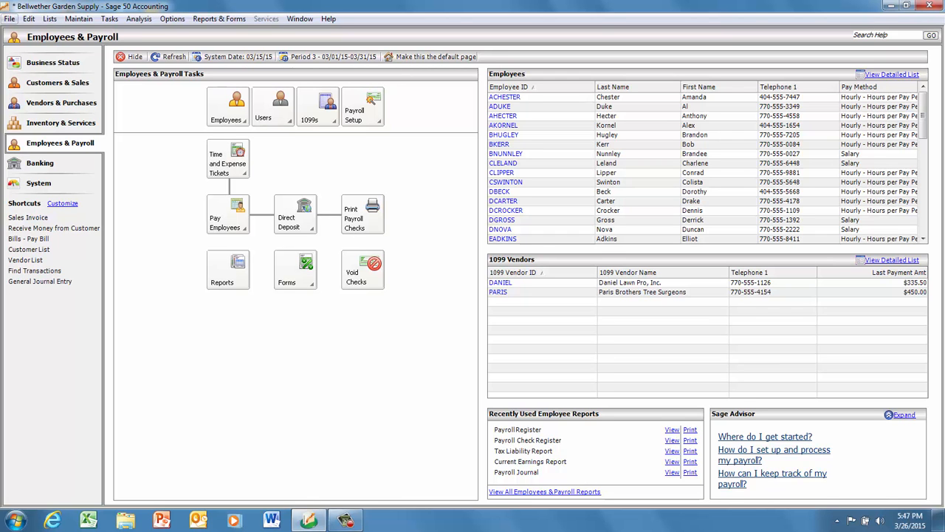